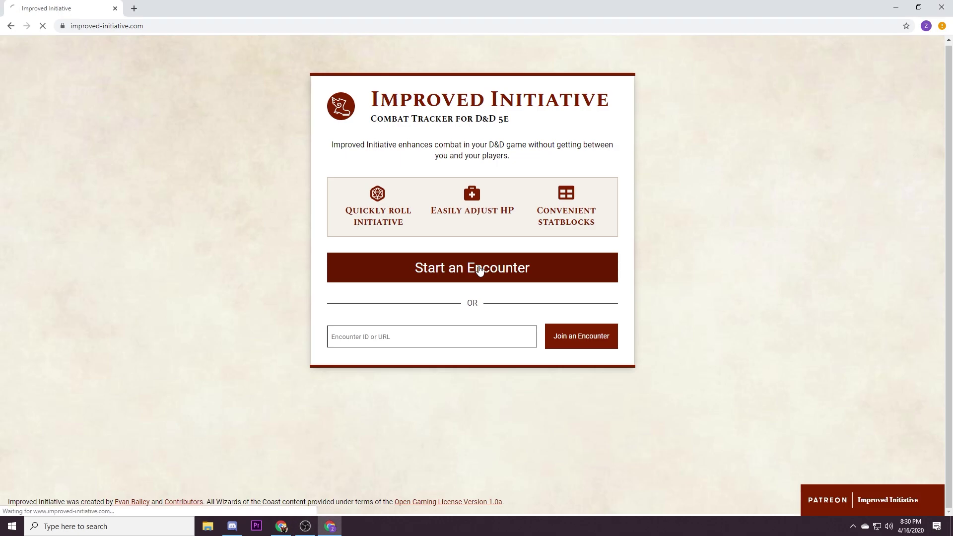
Step: Begin a fresh, empty encounter with the creature library listed and 0 XP
left_click(479, 269)
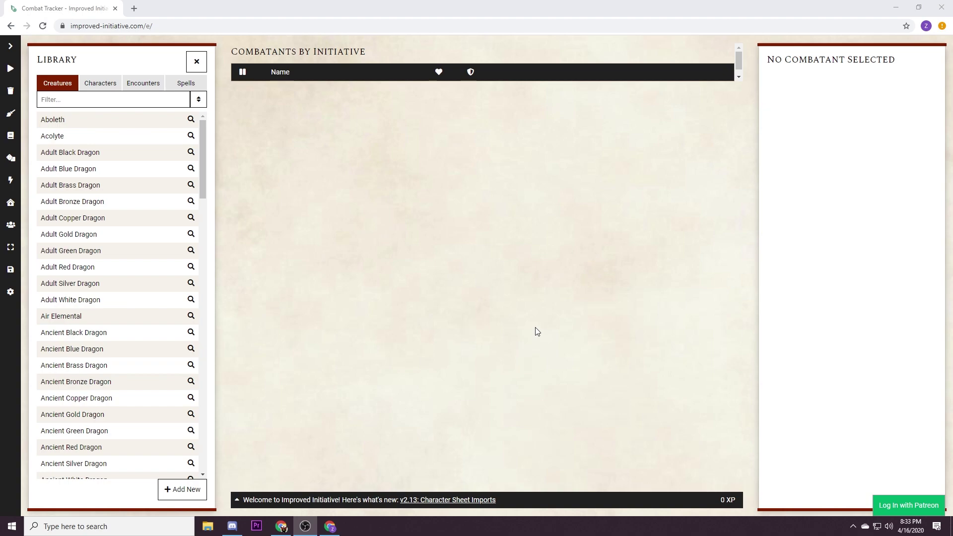
Step: Create and save player character SunsetsBrew with Armor Class 15
left_click(101, 83)
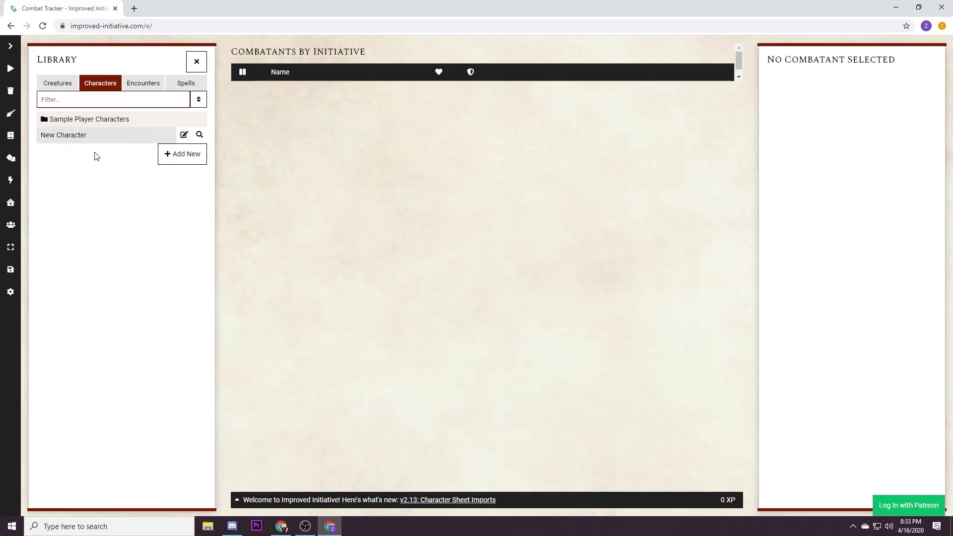
left_click(183, 155)
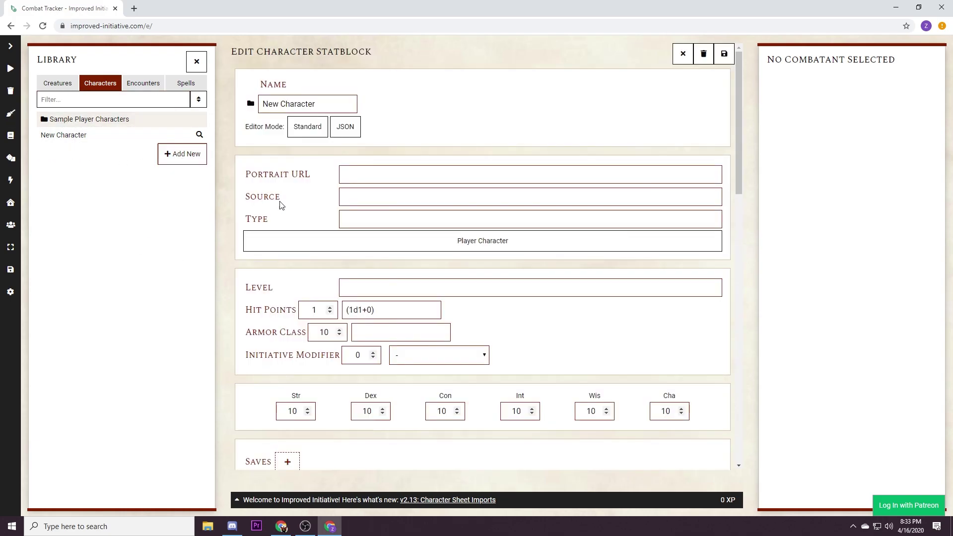
triple_click(327, 106)
type("Sun")
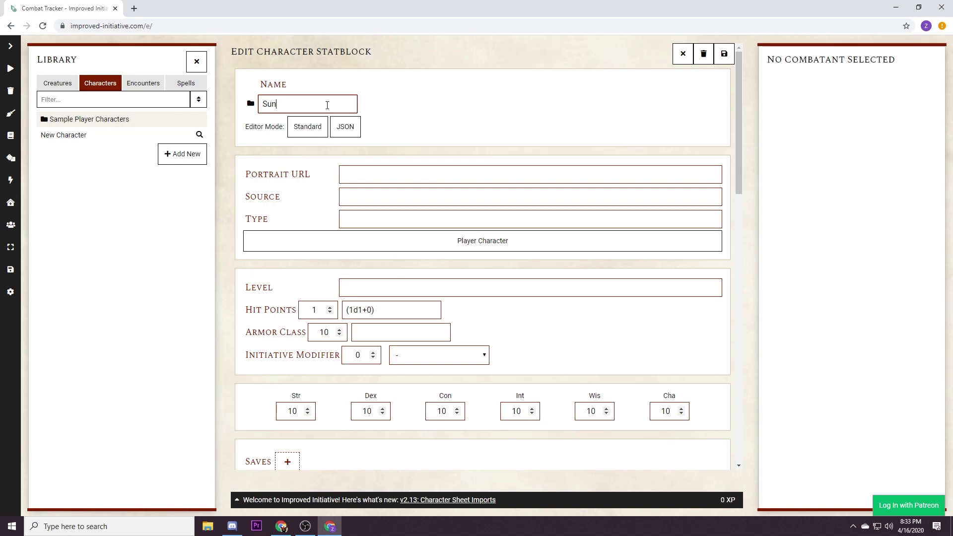
type("setsBrew")
double_click(332, 331)
type("15")
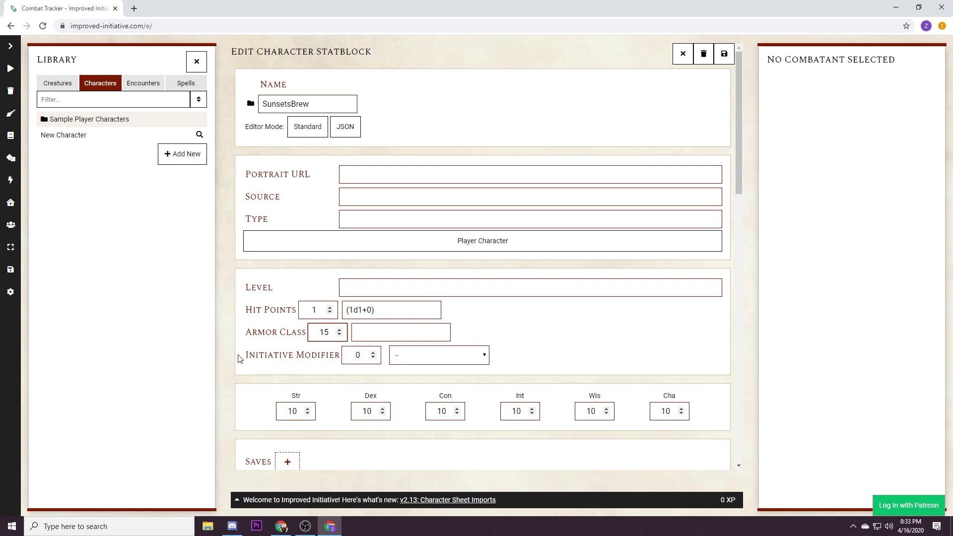
left_click_drag(379, 356, 275, 361)
triple_click(275, 360)
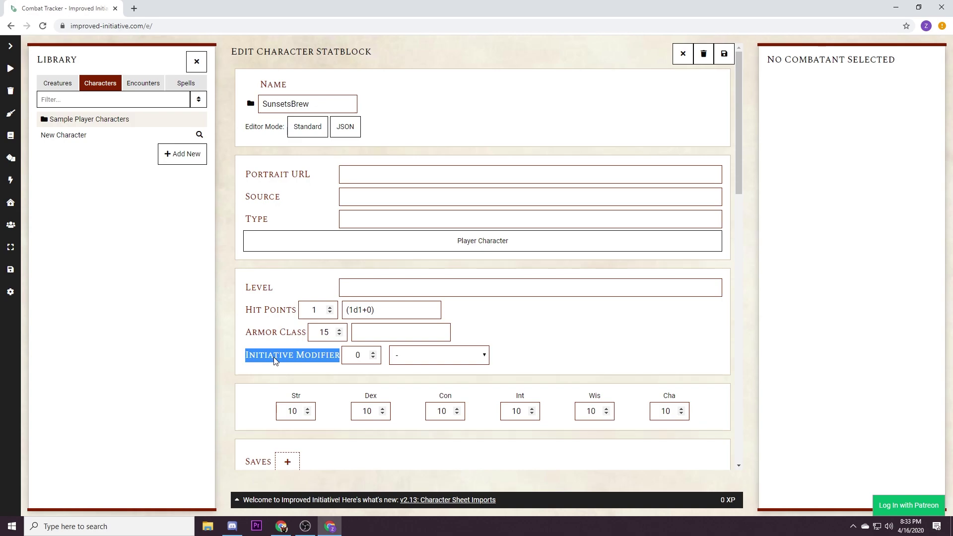
scroll(554, 227, "down", 3)
scroll(554, 227, "up", 3)
left_click(724, 55)
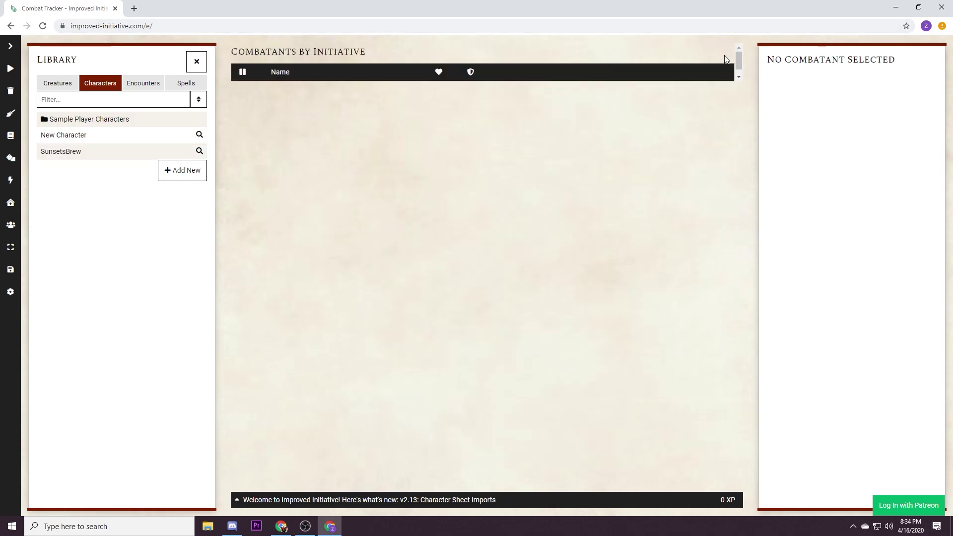
Step: Create and save player character pyl0s with Armor Class 13
left_click(188, 177)
triple_click(317, 102)
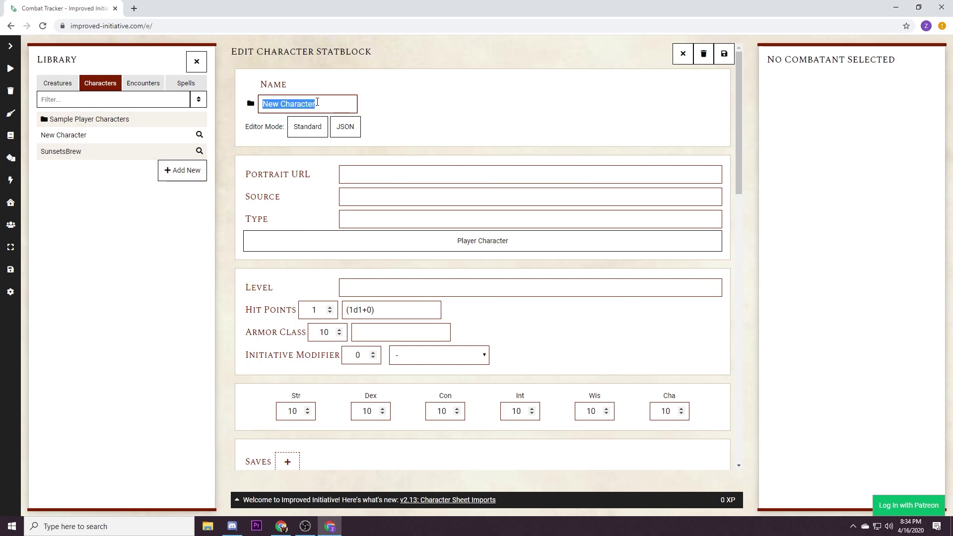
type("pyl0s")
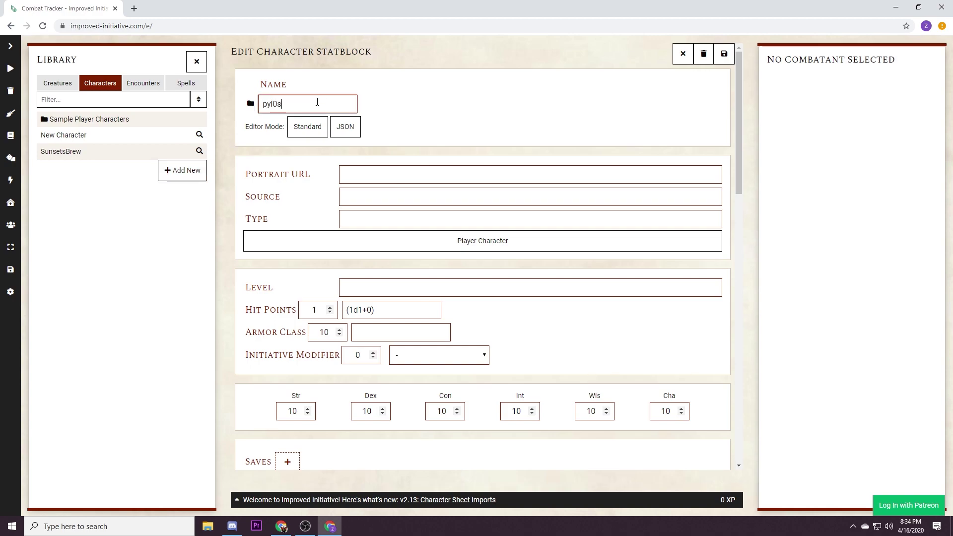
left_click(320, 329)
double_click(321, 331)
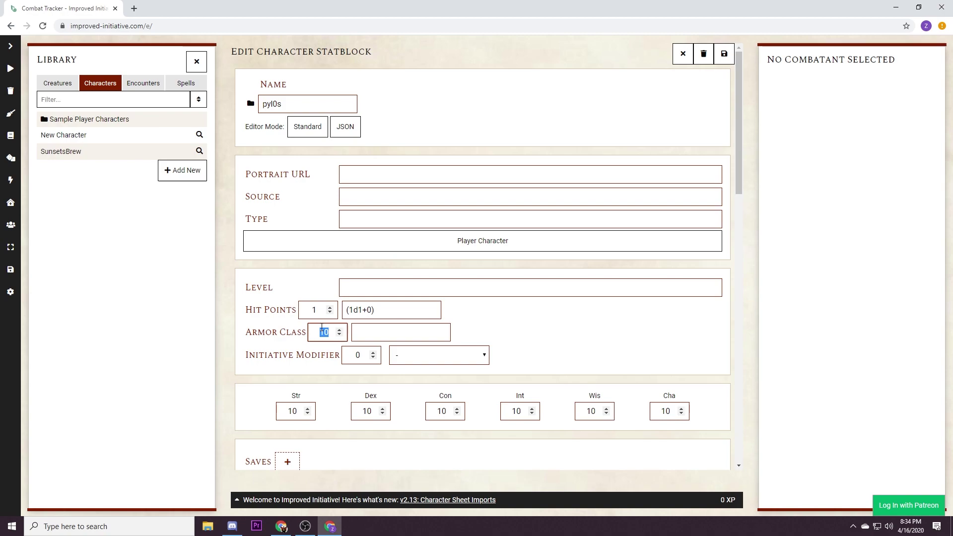
type("13")
scroll(497, 198, "down", 2)
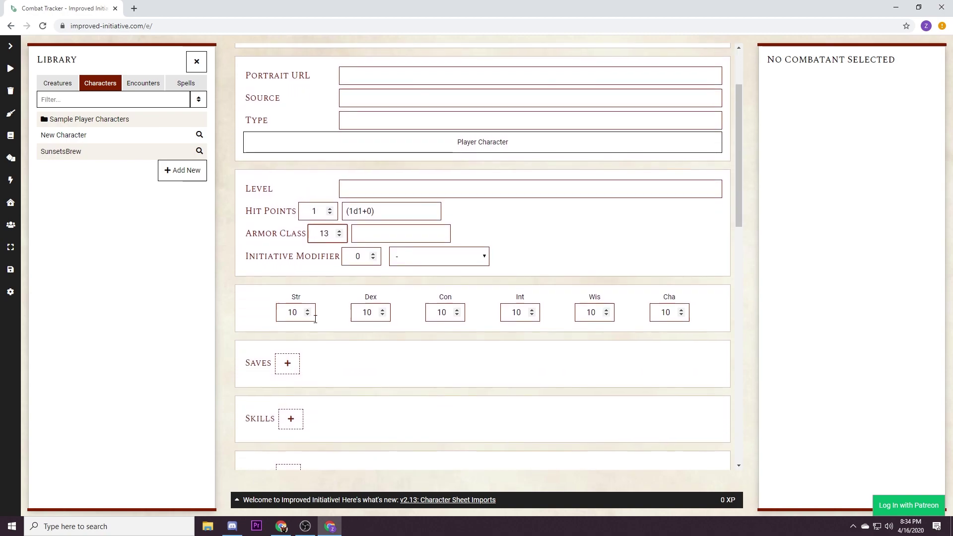
scroll(496, 199, "up", 2)
left_click(724, 55)
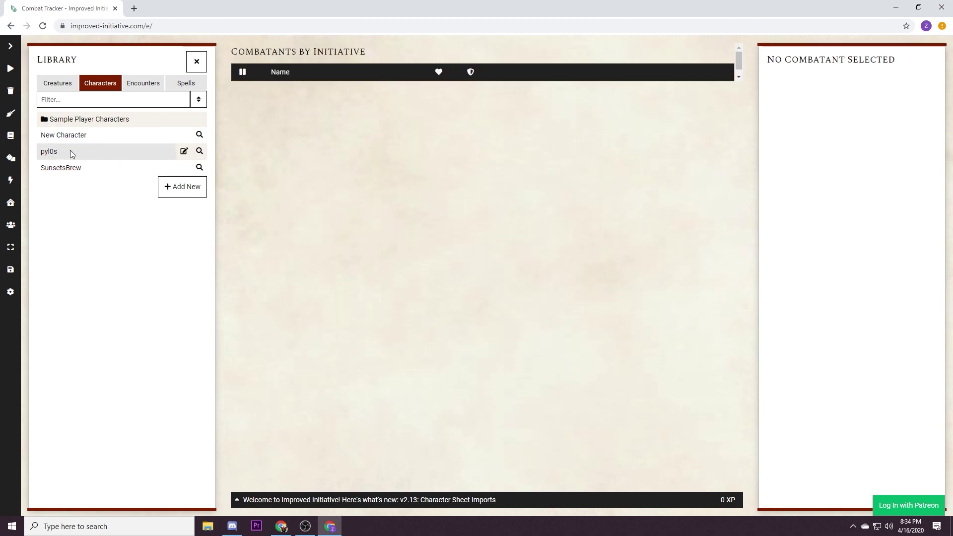
mouse_move(151, 169)
left_click(141, 149)
left_click(96, 172)
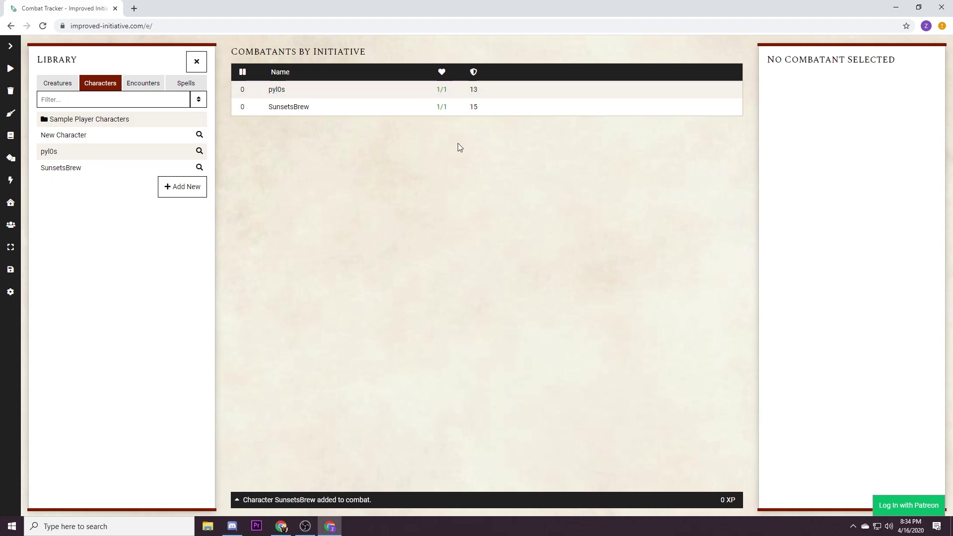
Step: Filter the creatures for 'gob' and add two Goblins and a Hobgoblin to the combat
left_click(58, 83)
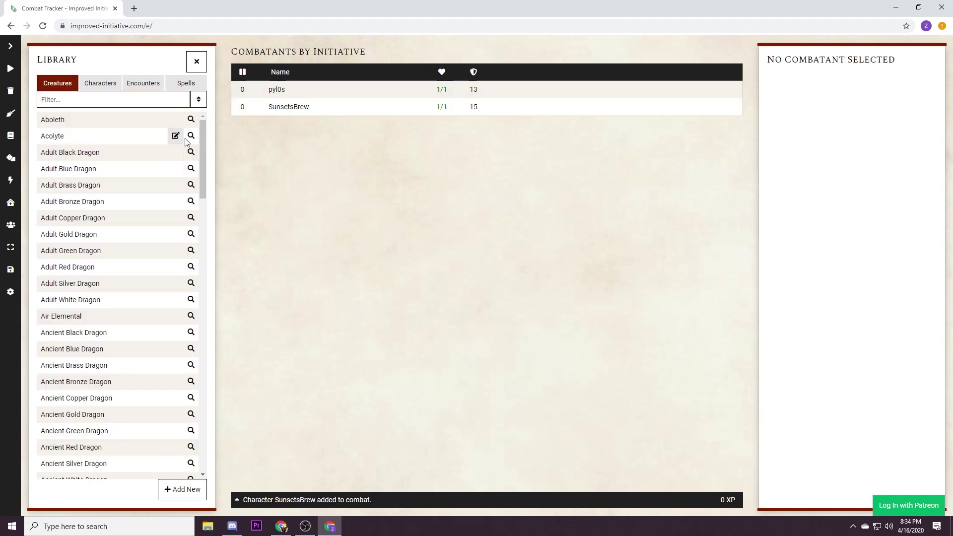
left_click_drag(201, 157, 198, 436)
left_click_drag(203, 332, 198, 226)
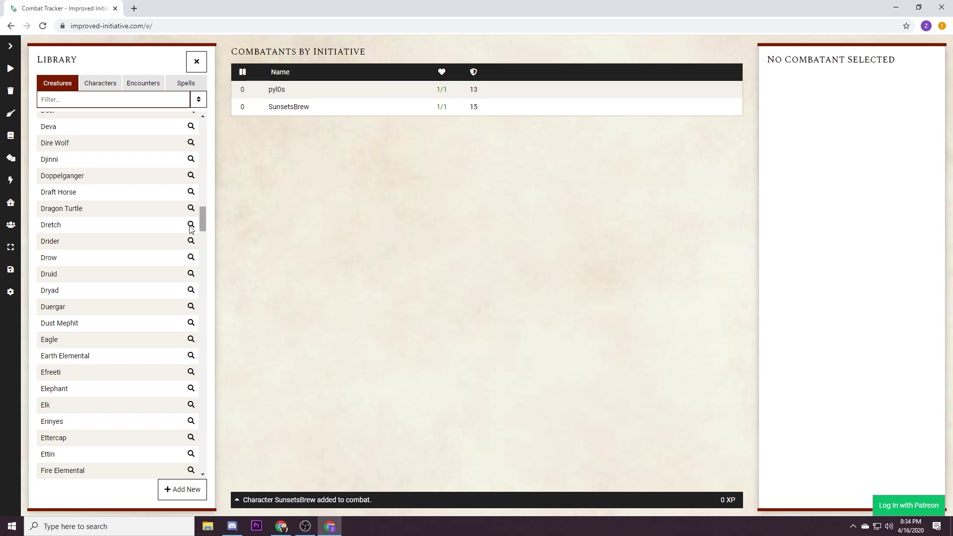
scroll(141, 241, "down", 2)
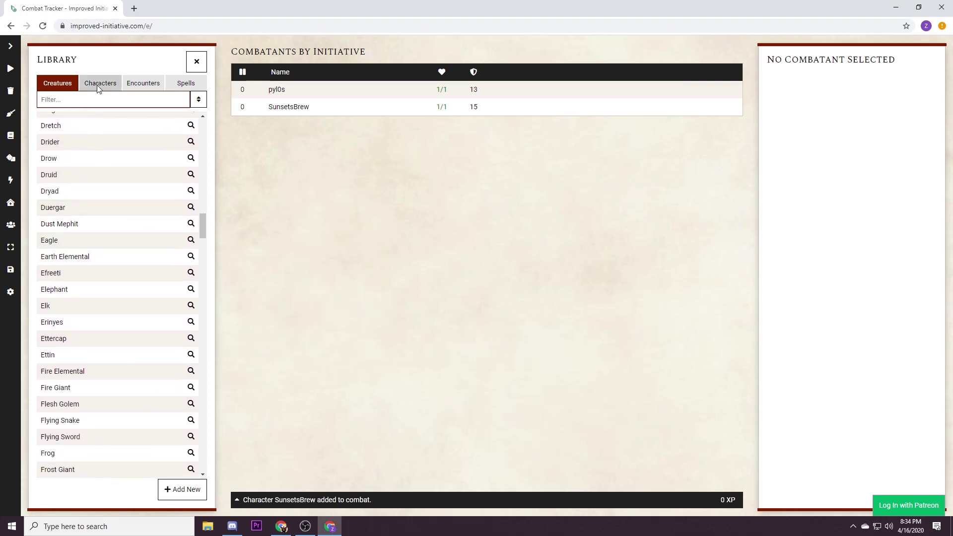
left_click(95, 106)
type("gob")
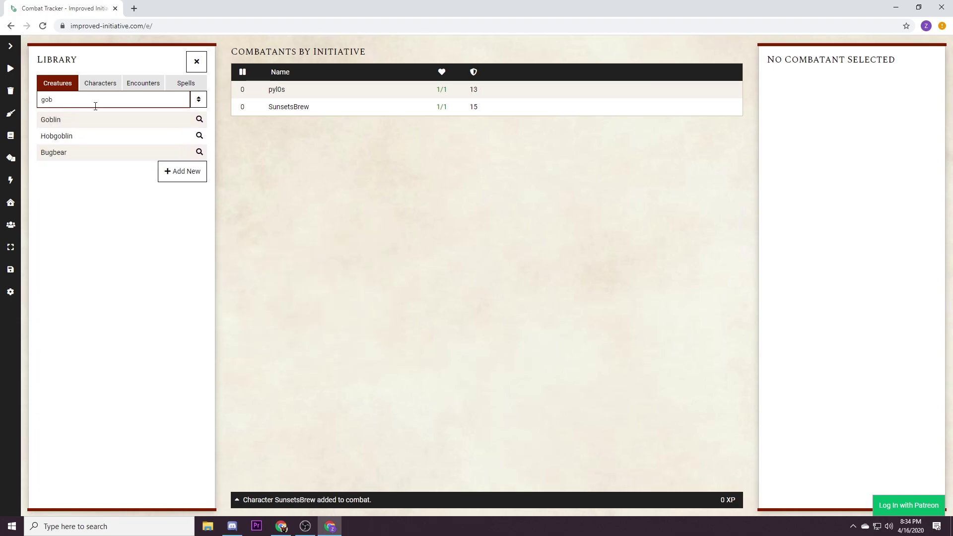
left_click(108, 118)
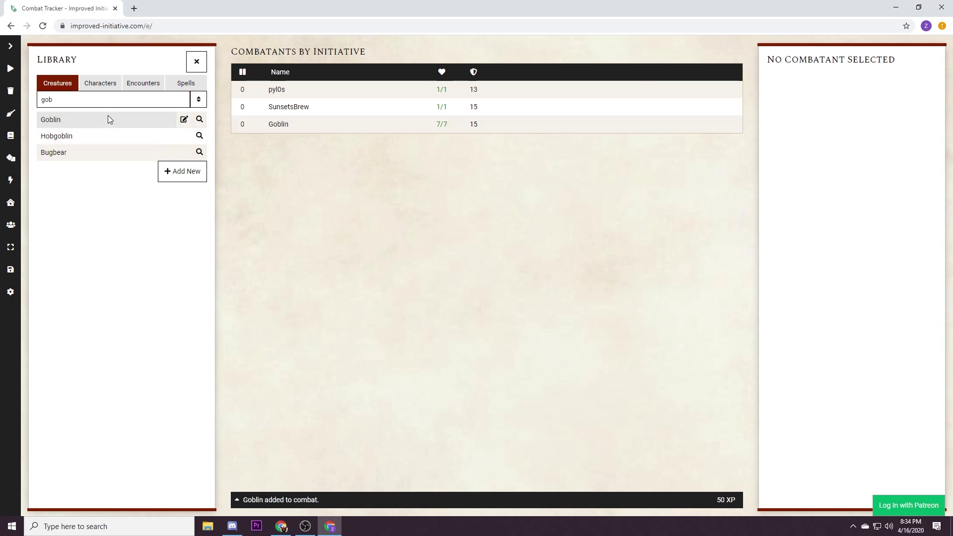
left_click(108, 118)
left_click(97, 138)
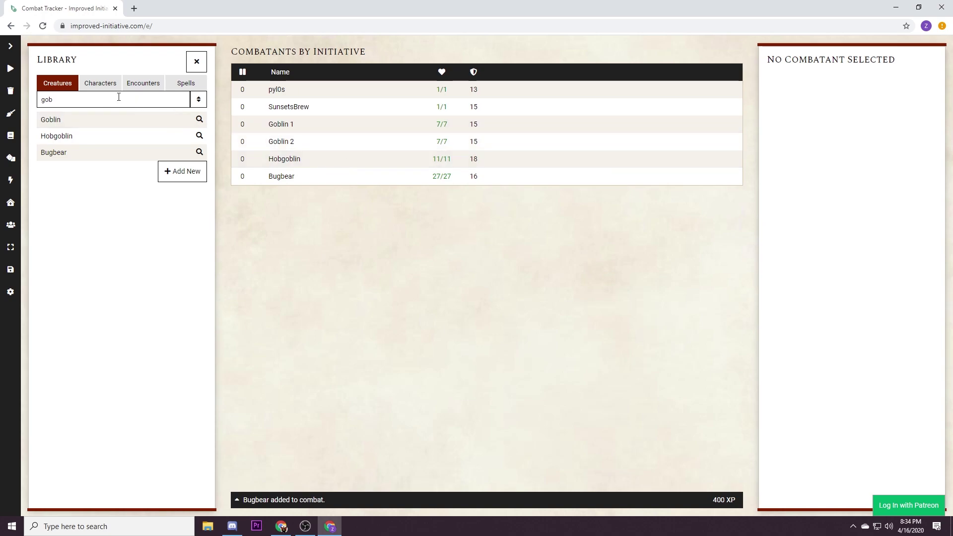
left_click(143, 83)
left_click(100, 83)
left_click(58, 83)
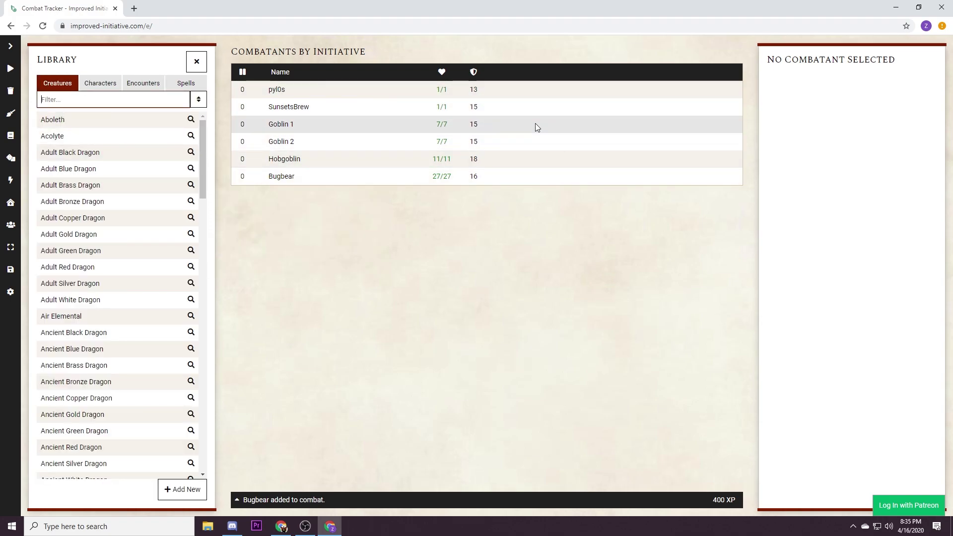
Step: View each combatant's details in turn, from pyl0s through the Goblins and Hobgoblin to the Bugbear
left_click(496, 91)
left_click(359, 110)
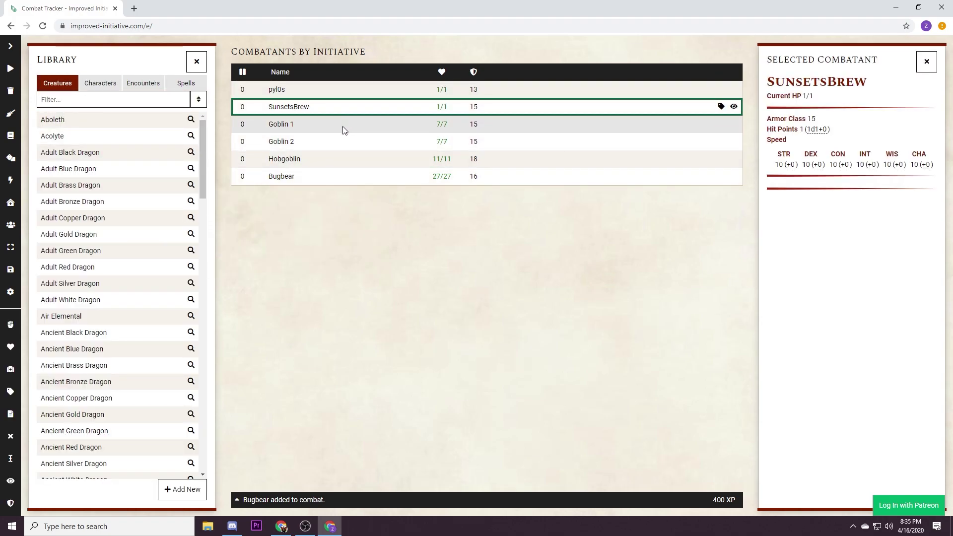
left_click(343, 126)
left_click(379, 143)
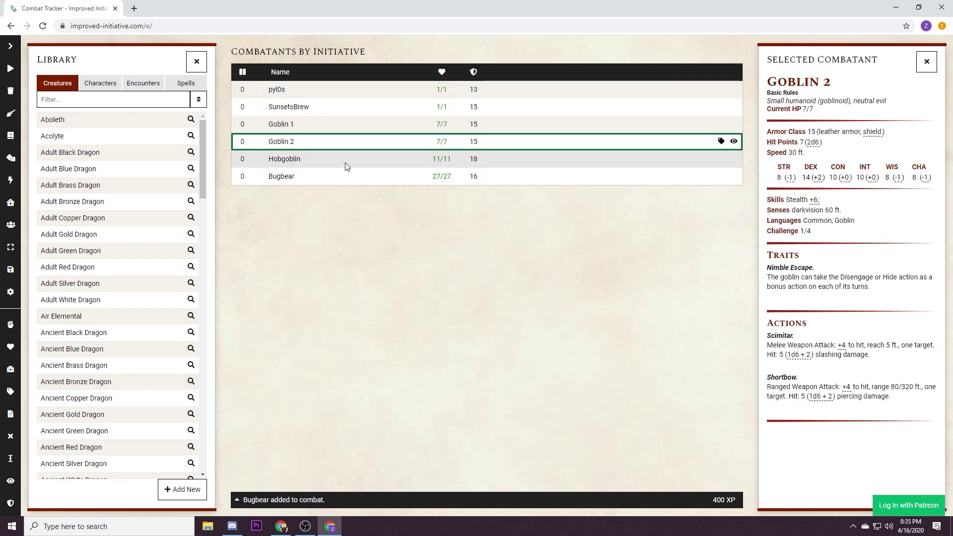
left_click(395, 167)
left_click(380, 178)
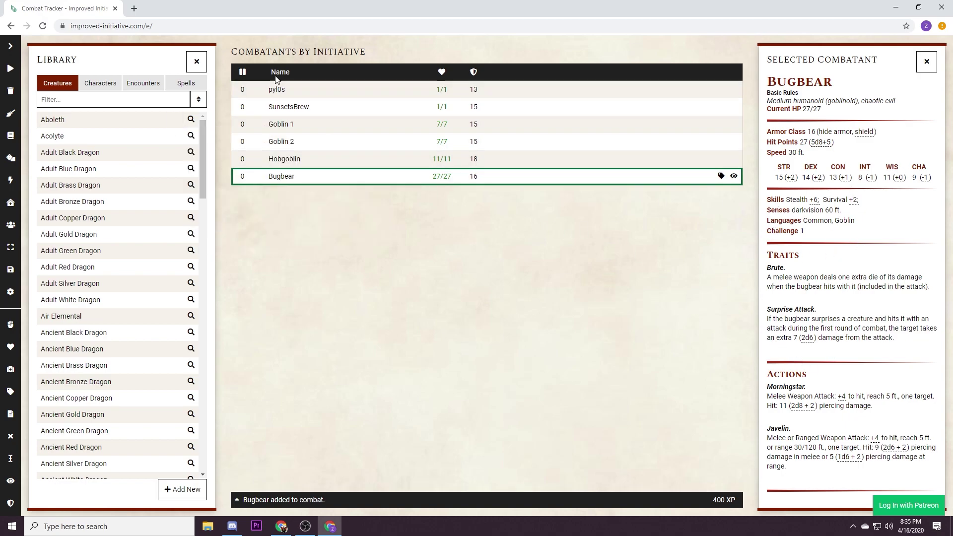
Step: Save the current encounter to the library as 'Encounter 1'
left_click(132, 88)
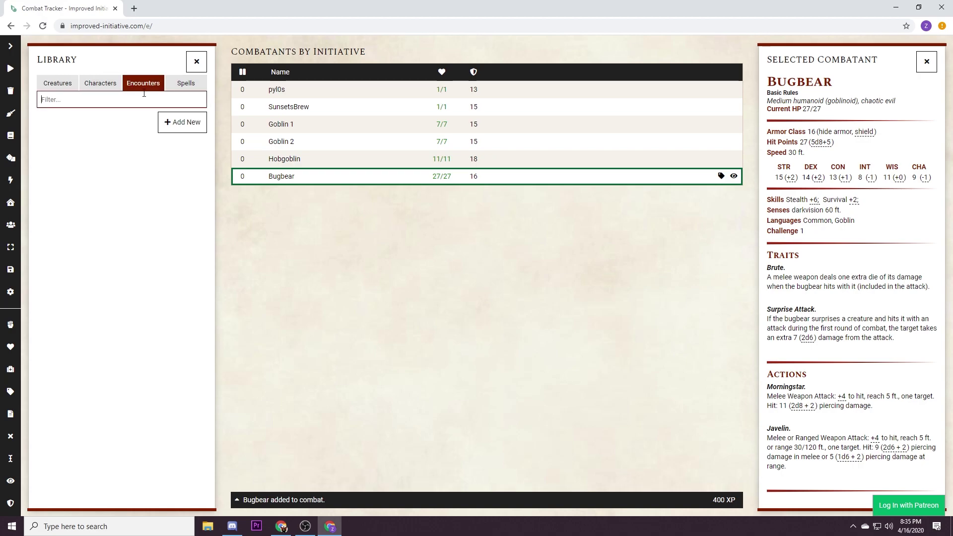
left_click(178, 125)
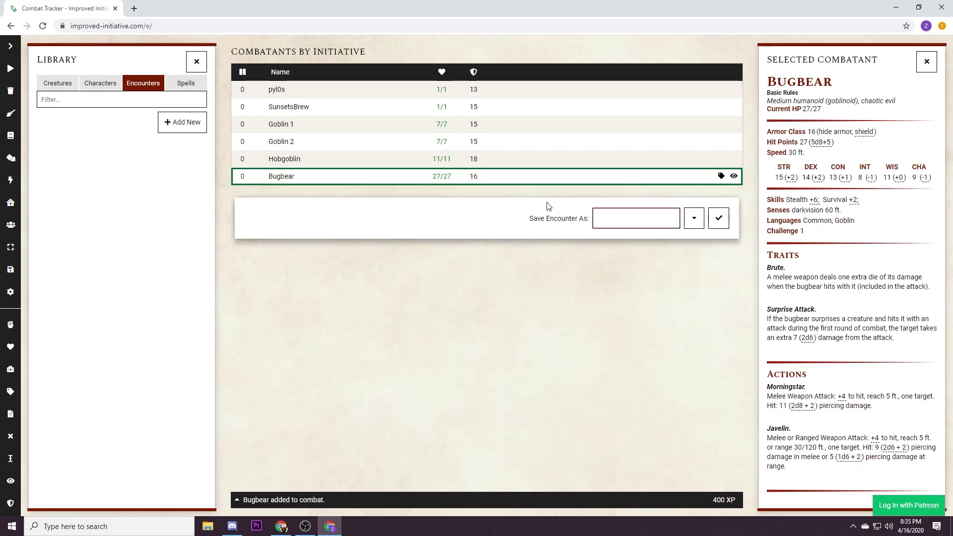
type("Encounter")
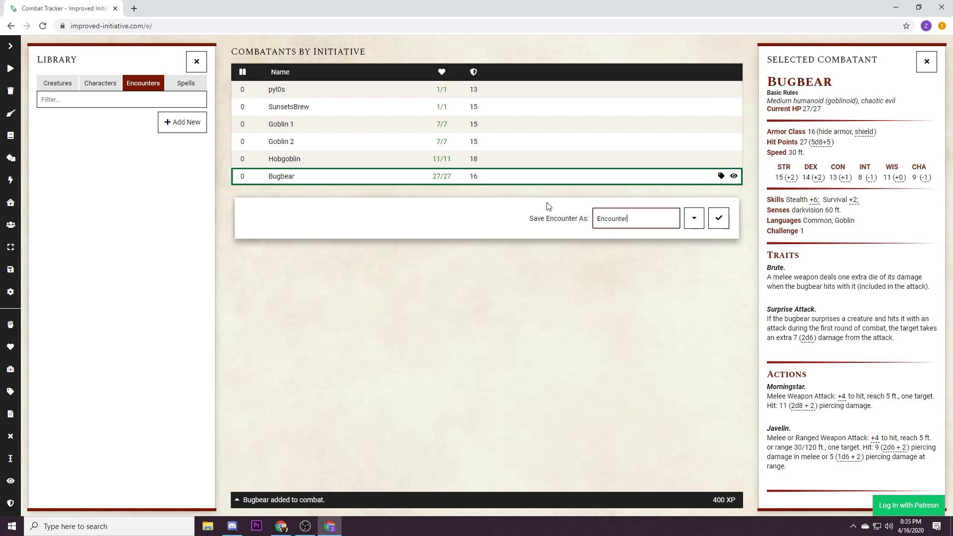
type(" 1")
left_click(720, 219)
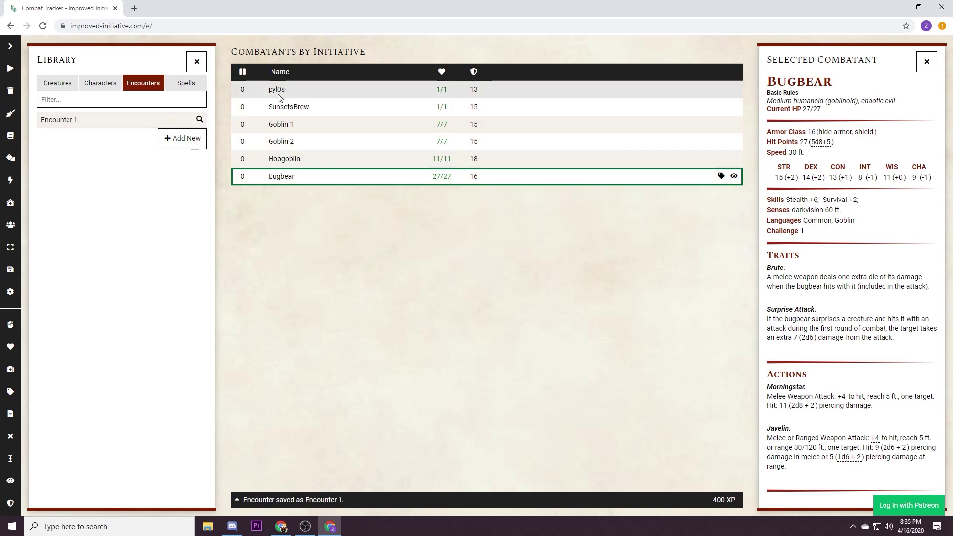
Step: Remove the monsters from combat and load Encounter 1's monsters back in
left_click(292, 131)
key("Delete")
key("Delete")
key("Delete")
key("Delete")
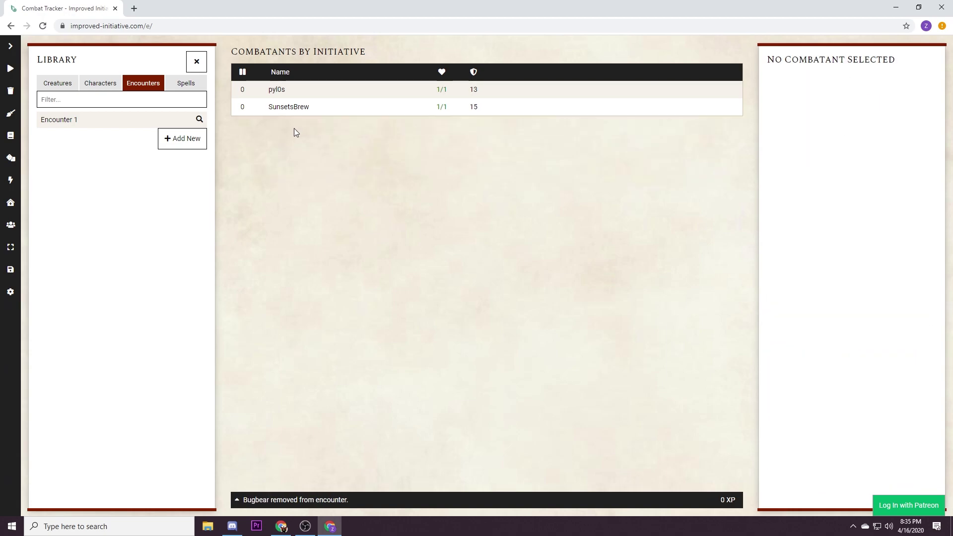
left_click(68, 124)
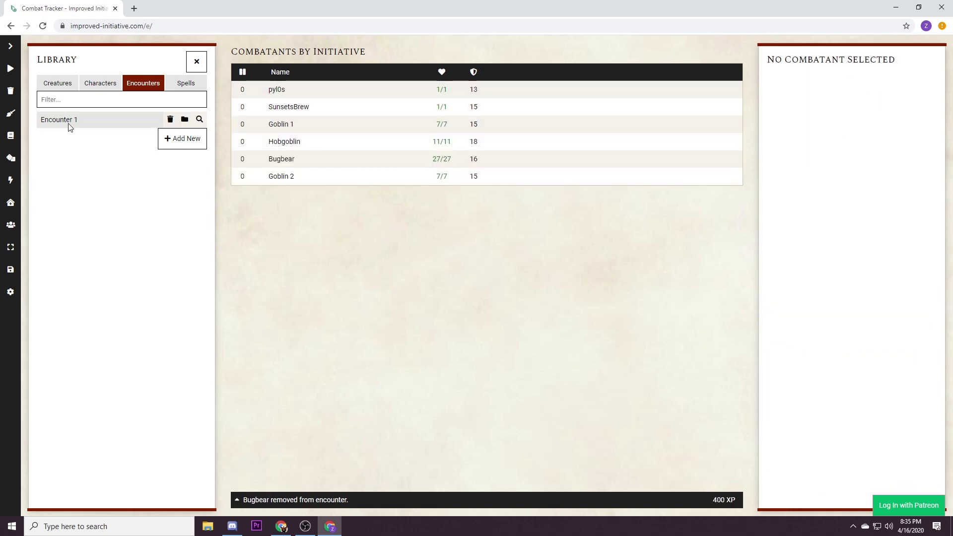
Step: Start the encounter with initiative 17 for pyl0s and 12 for SunsetsBrew
left_click(11, 69)
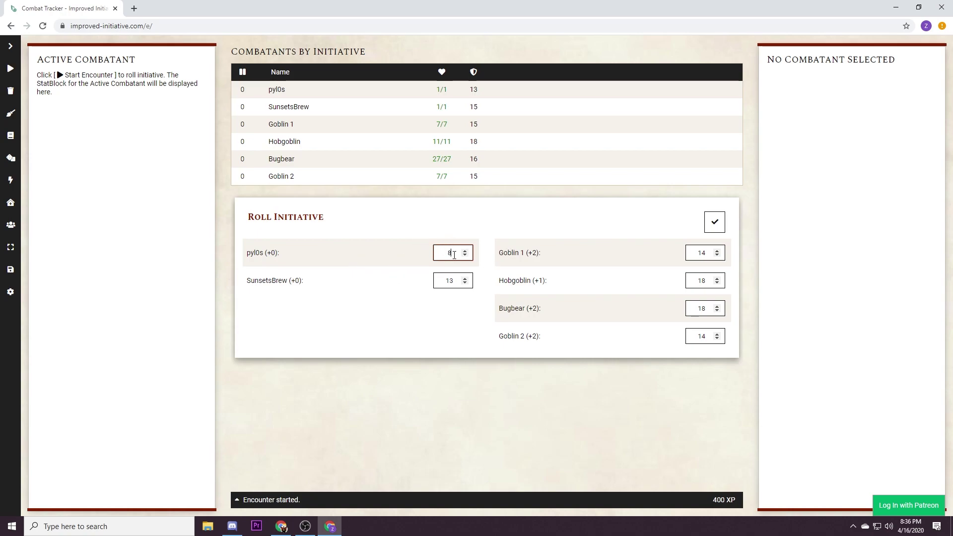
left_click_drag(448, 252, 459, 251)
type("17")
double_click(440, 280)
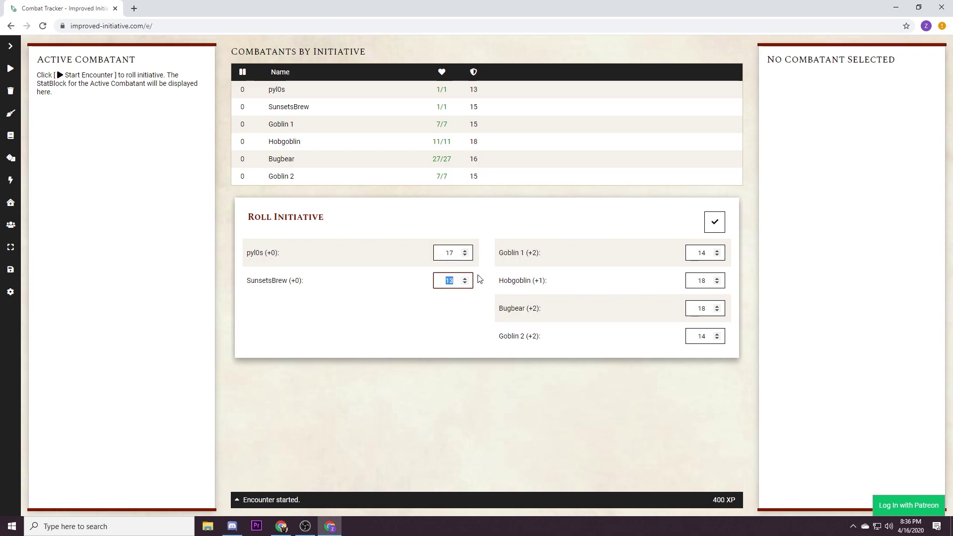
type("12")
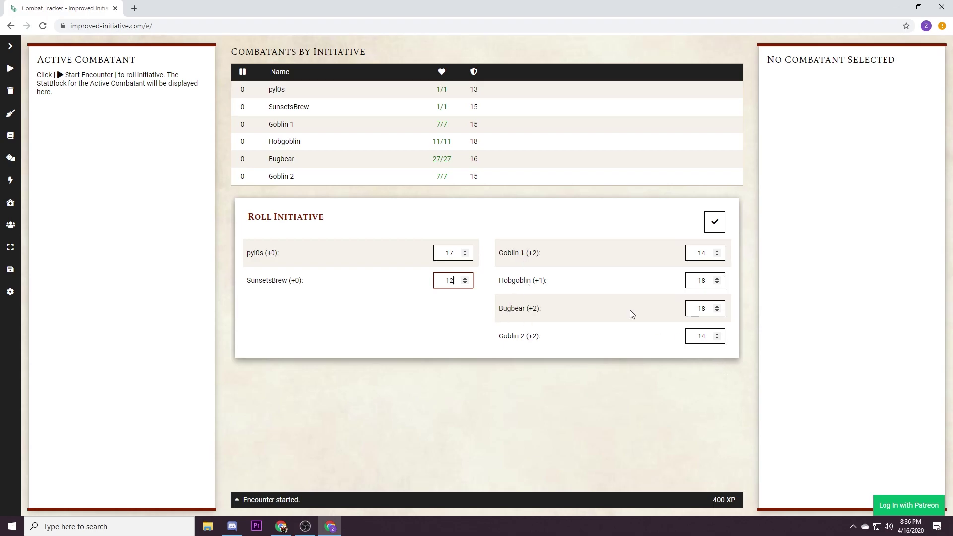
left_click(714, 221)
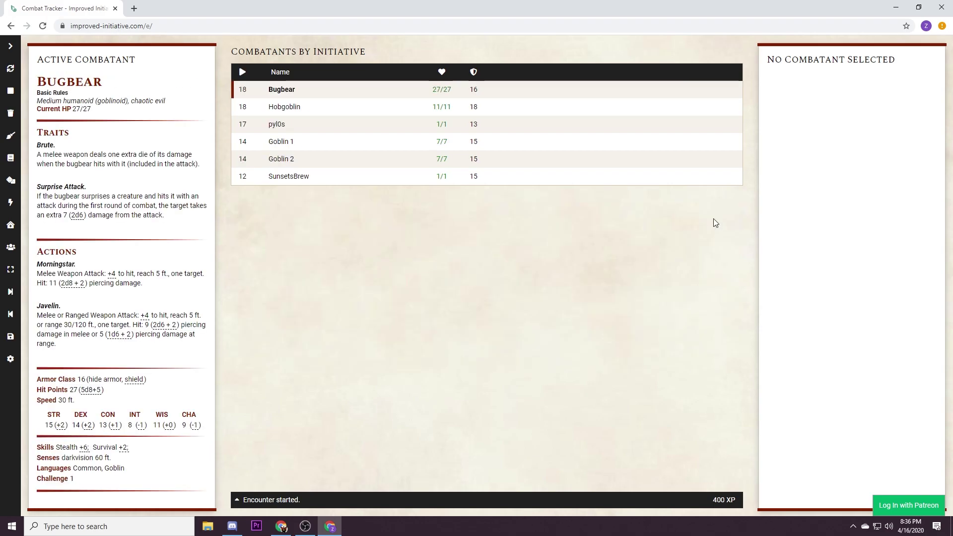
Step: Advance turns through a full round back to the Hobgoblin, then show Goblin 1's statblock
left_click(11, 293)
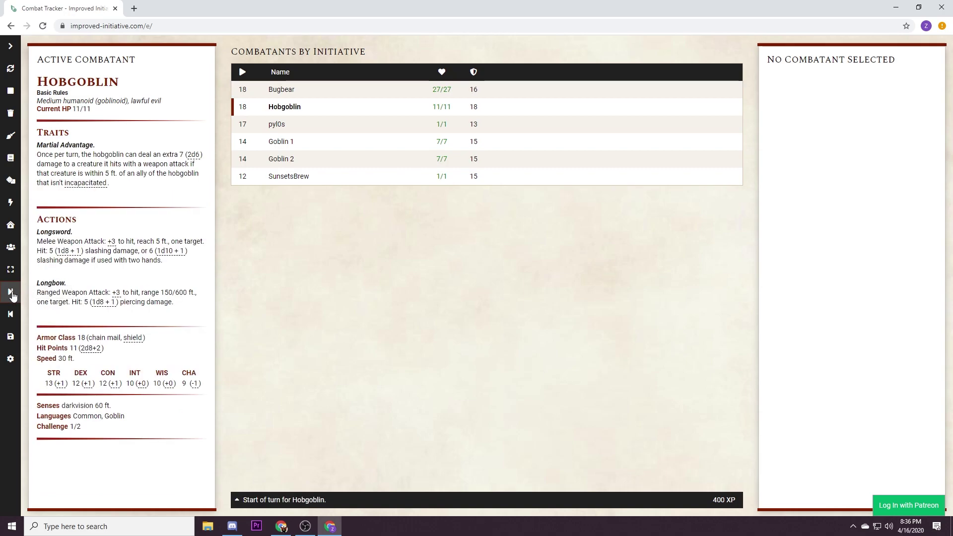
left_click(11, 292)
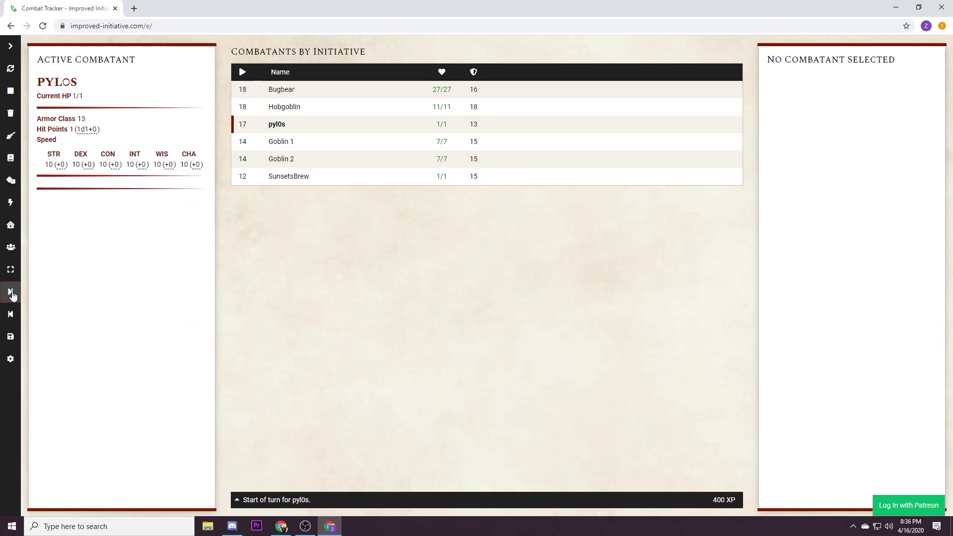
left_click(11, 293)
left_click(10, 293)
left_click(10, 292)
left_click(11, 293)
left_click(10, 292)
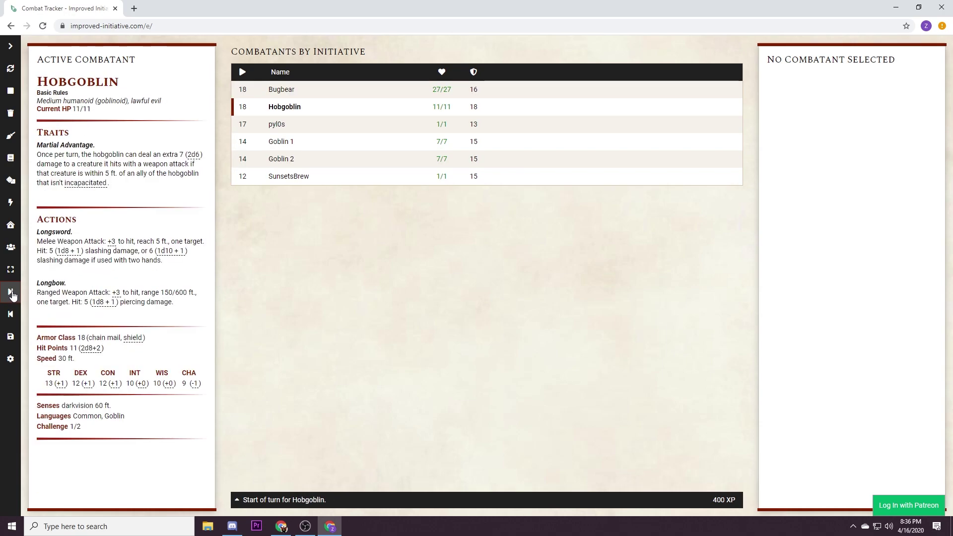
left_click(11, 293)
left_click(11, 293)
left_click(11, 293)
left_click(11, 293)
left_click(11, 293)
left_click(11, 293)
left_click(303, 141)
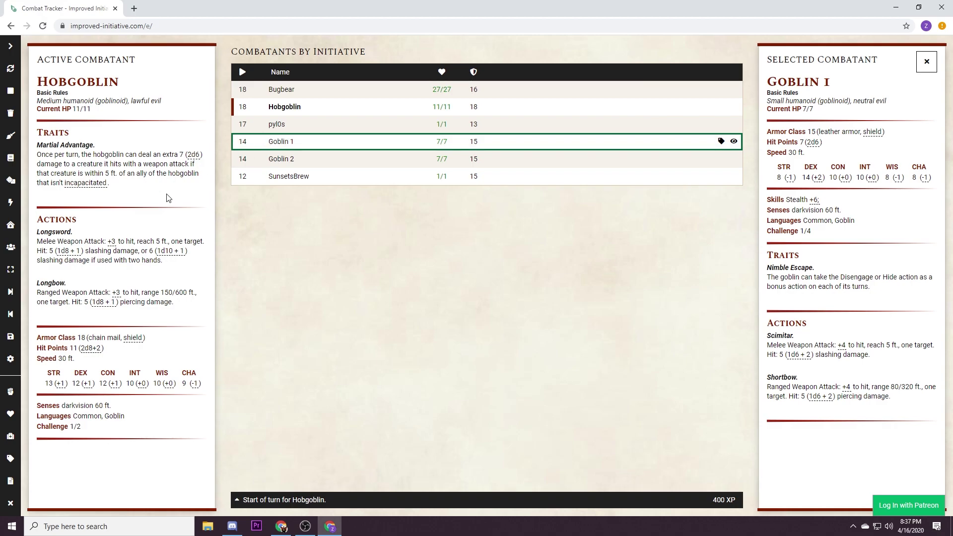
Step: Look up Fireball by filtering spells for 'fire', then restart the encounter with fresh initiative
left_click(11, 159)
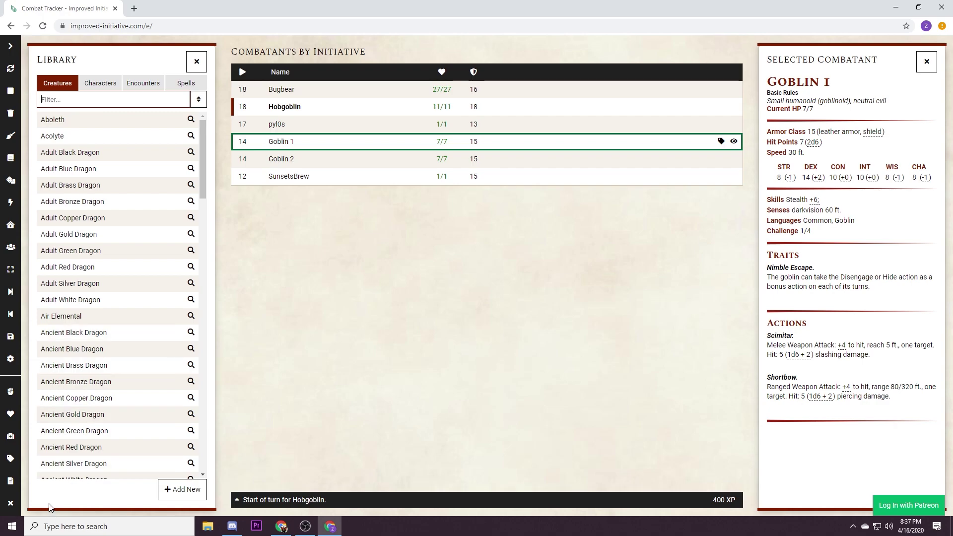
left_click(184, 84)
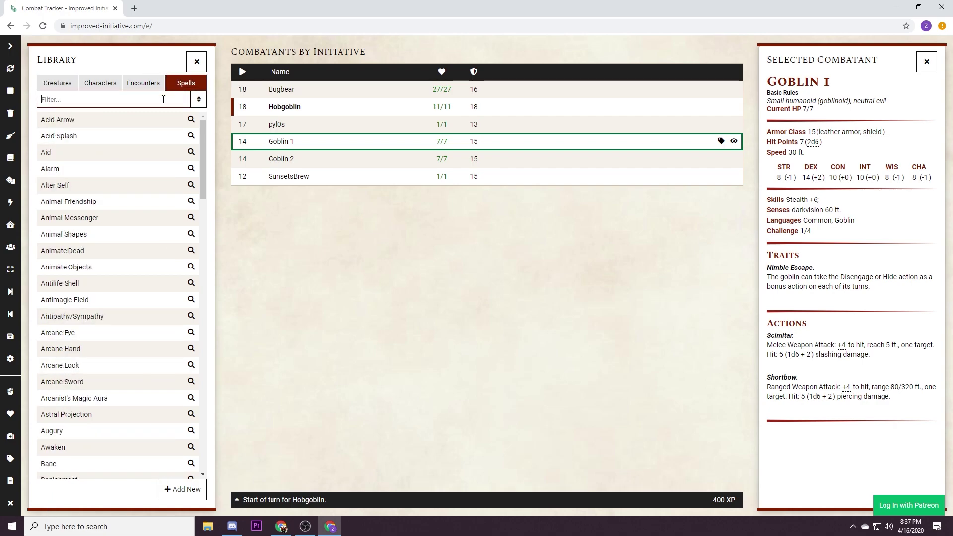
type("fire")
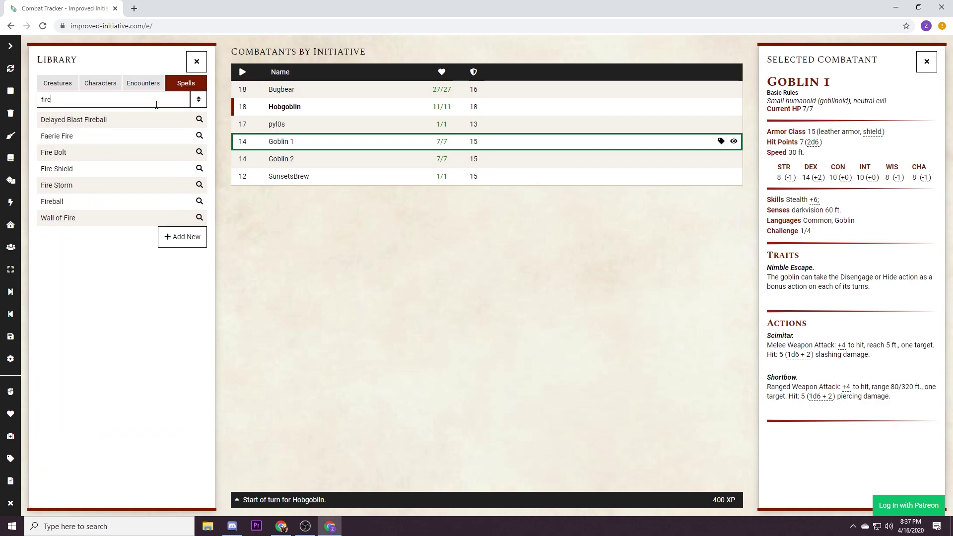
left_click(105, 206)
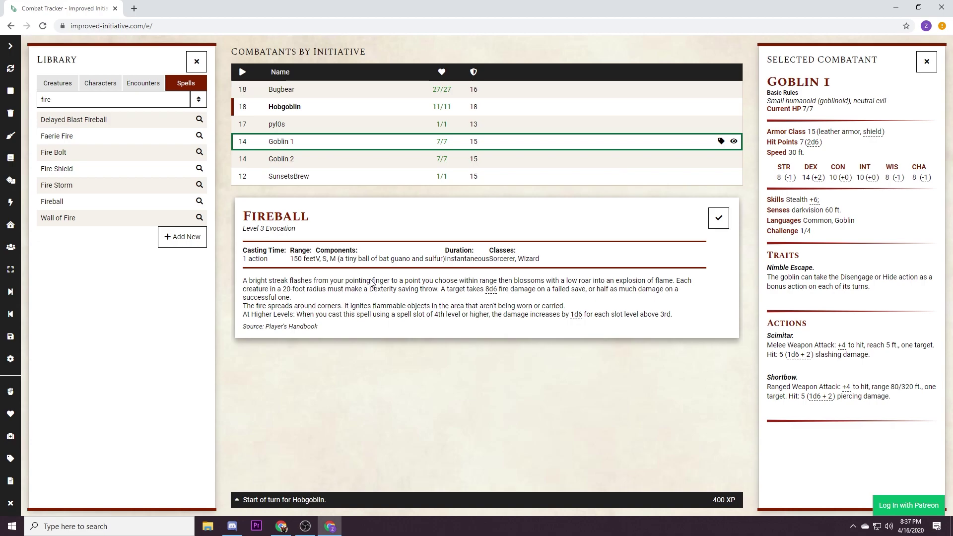
left_click(719, 218)
key("alt+r")
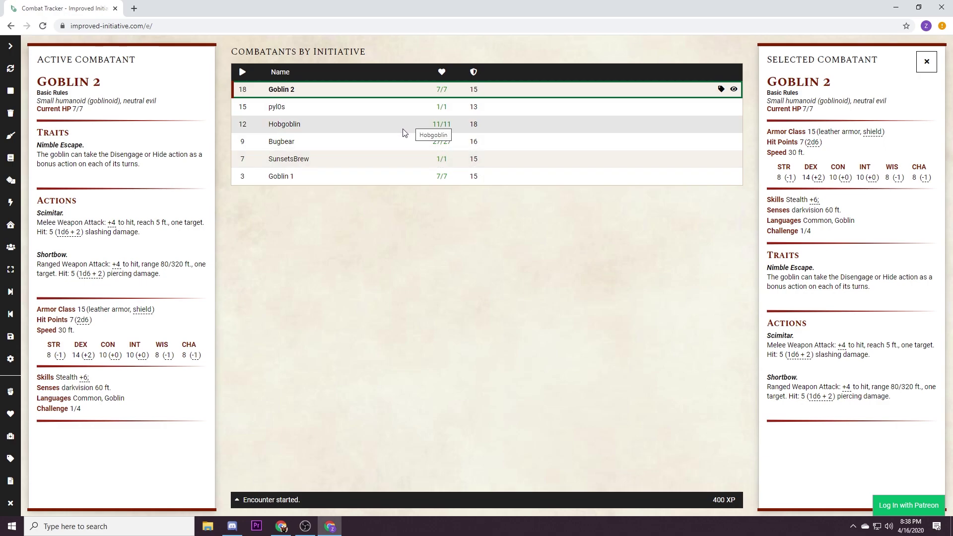
Step: Deal 7 then 4 damage to the Hobgoblin, leaving it at 0 of 11 HP
left_click(443, 124)
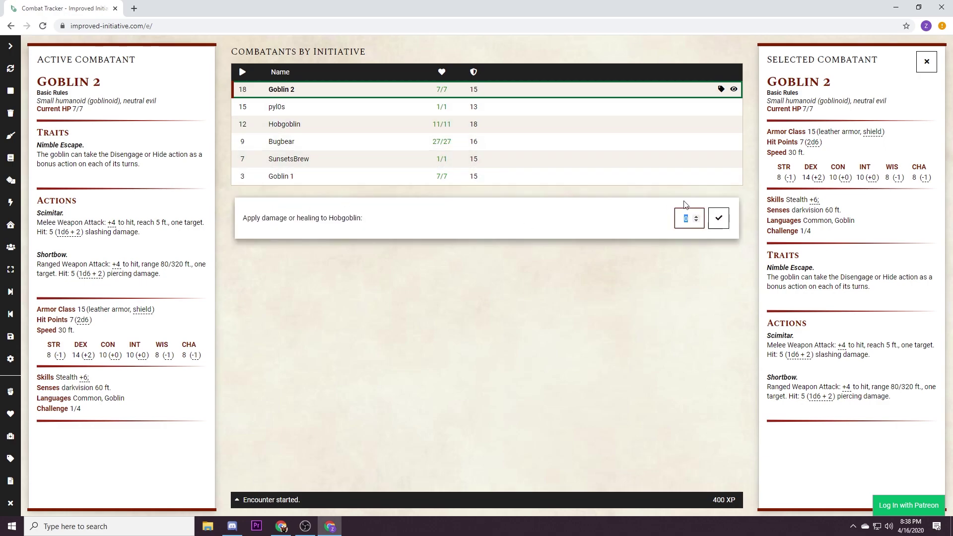
type("7")
key("Return")
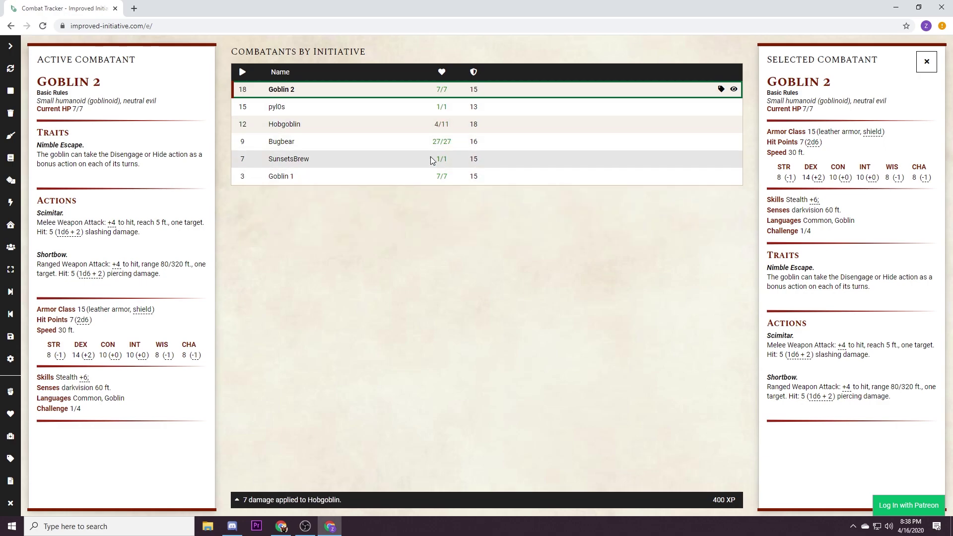
left_click(454, 130)
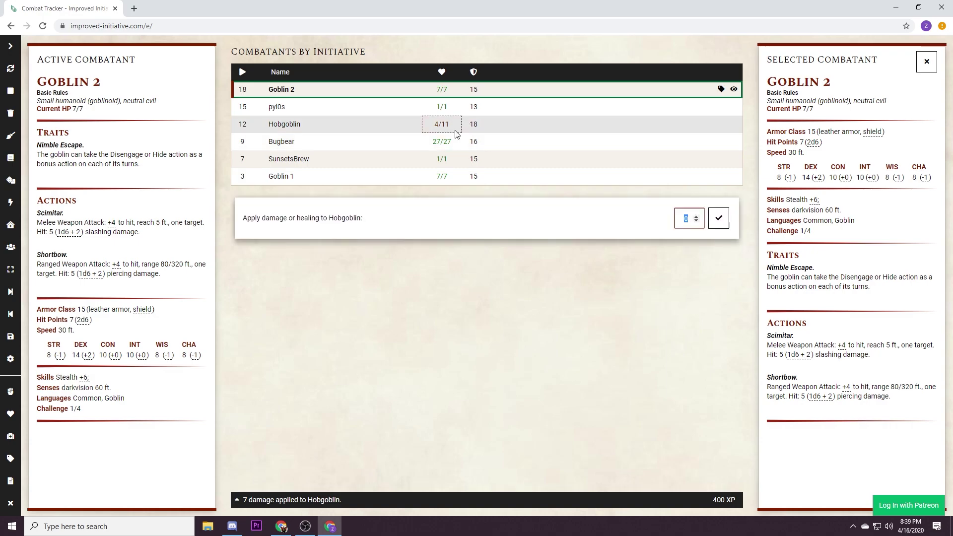
type("4")
key("Return")
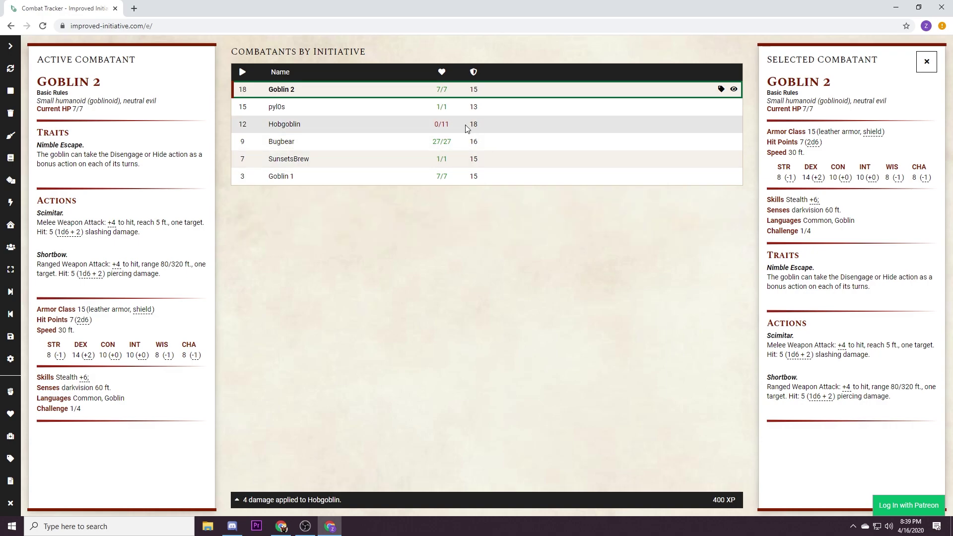
left_click(681, 123)
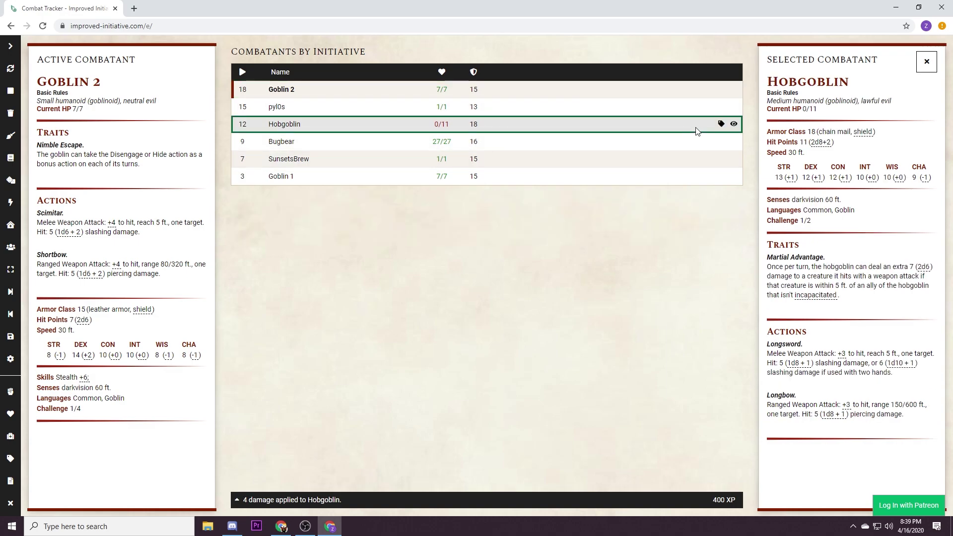
Step: Tag the Hobgoblin with the Prone and Blinded conditions
left_click(721, 124)
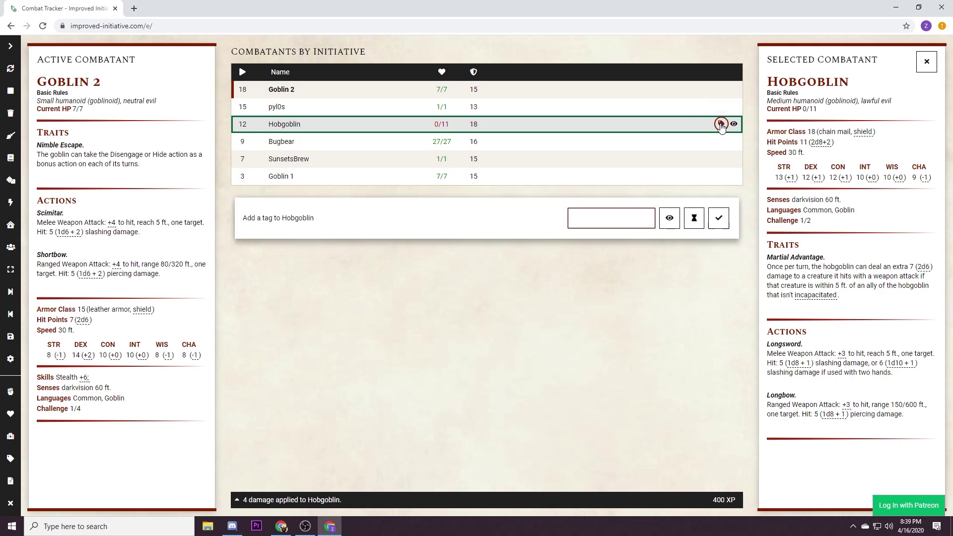
type("Prone")
key("Return")
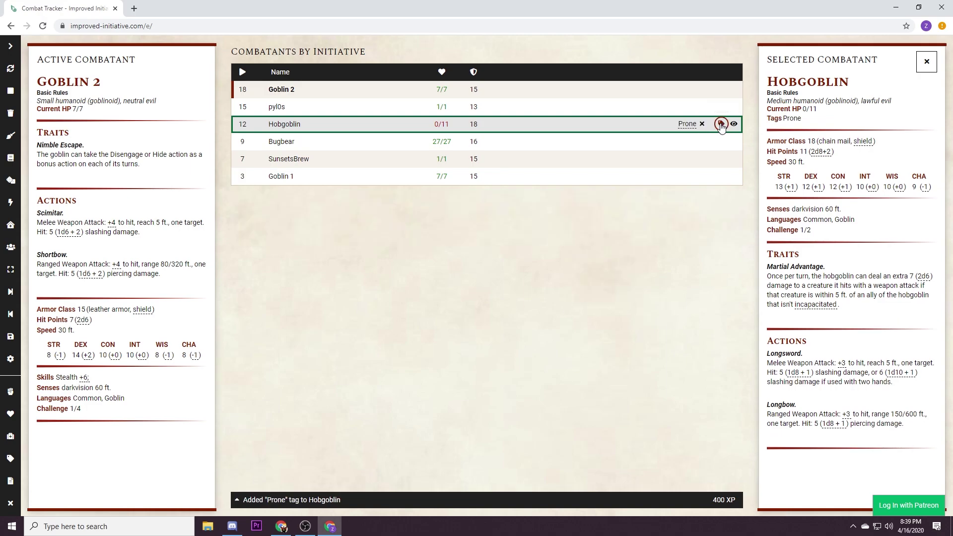
left_click(721, 124)
type("Bli")
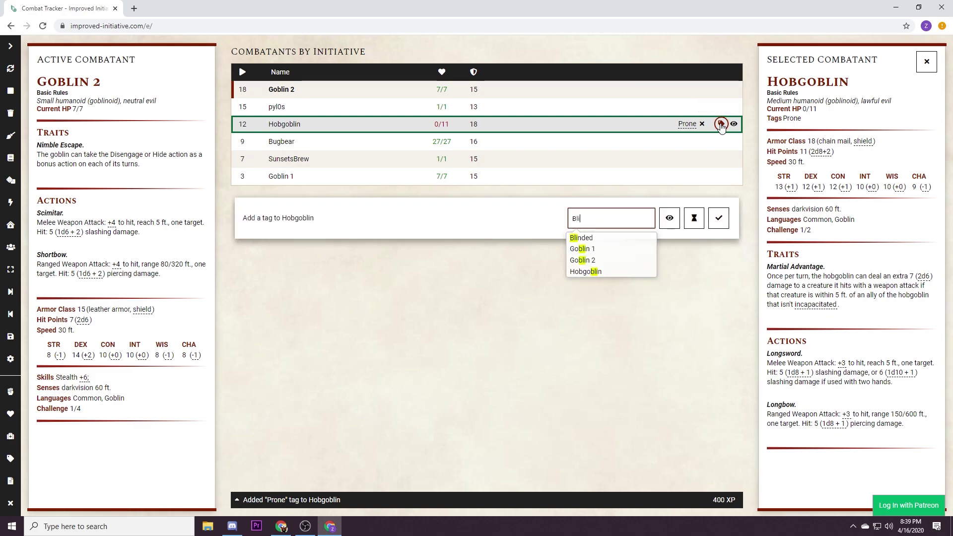
left_click(602, 239)
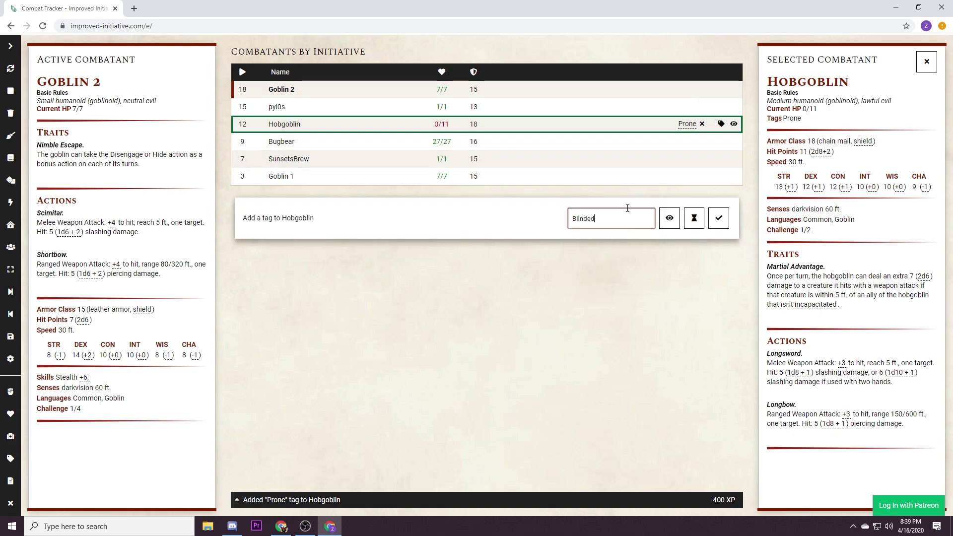
left_click(718, 218)
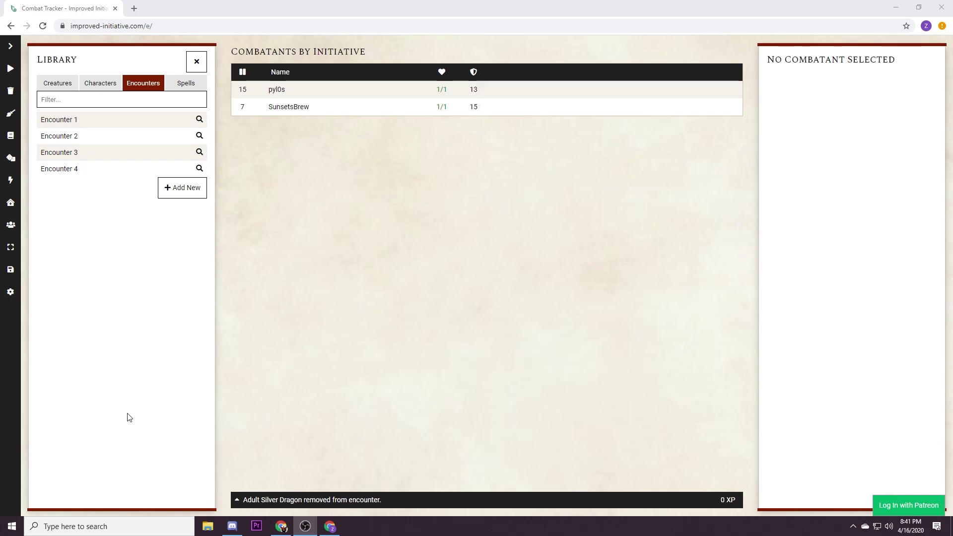
Step: Show the settings' Account page and highlight the 'Export your user data as JSON file' line
left_click(8, 295)
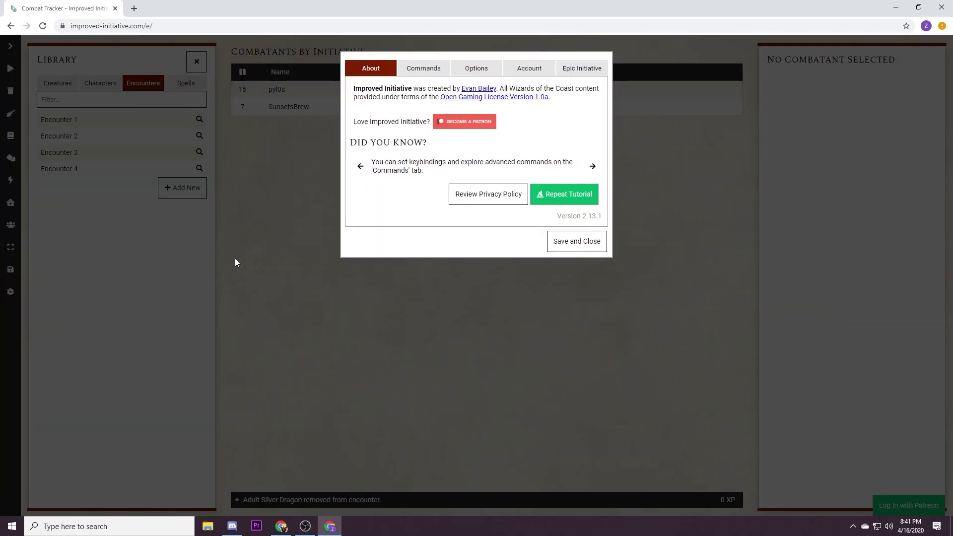
left_click(516, 70)
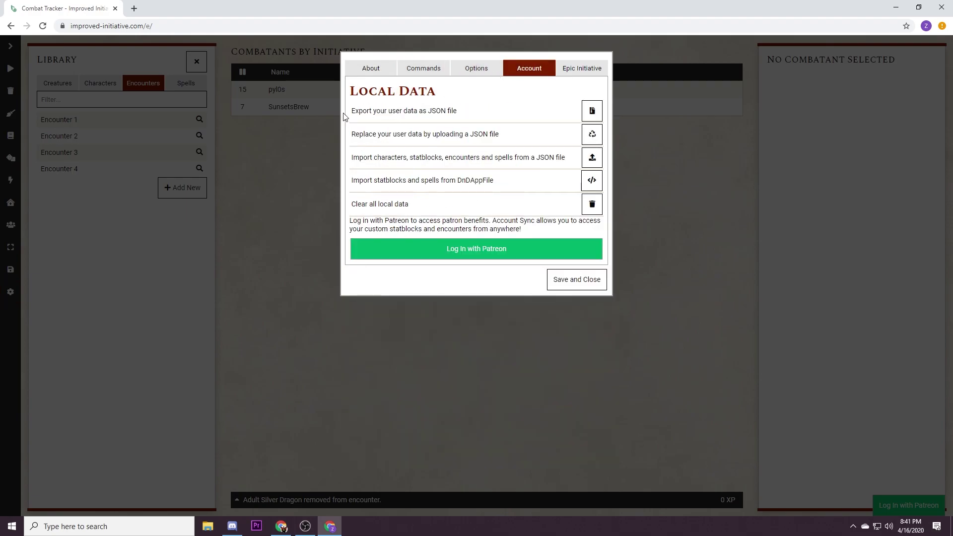
left_click_drag(351, 115, 474, 113)
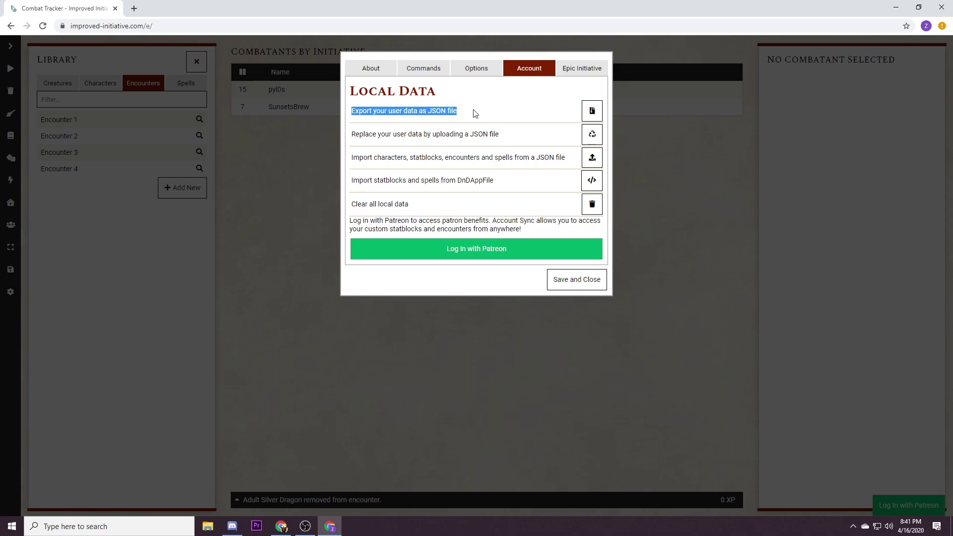
left_click(554, 112)
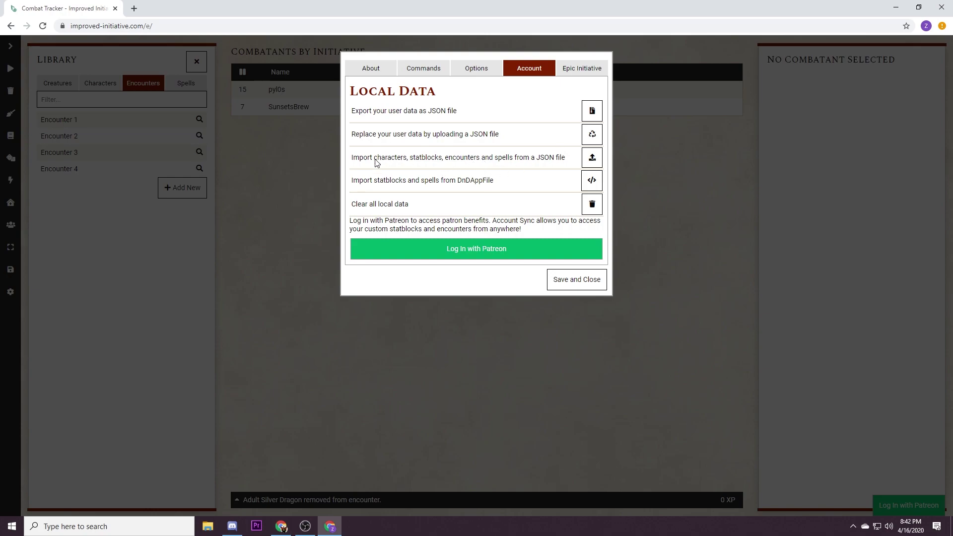
double_click(358, 159)
left_click(402, 162)
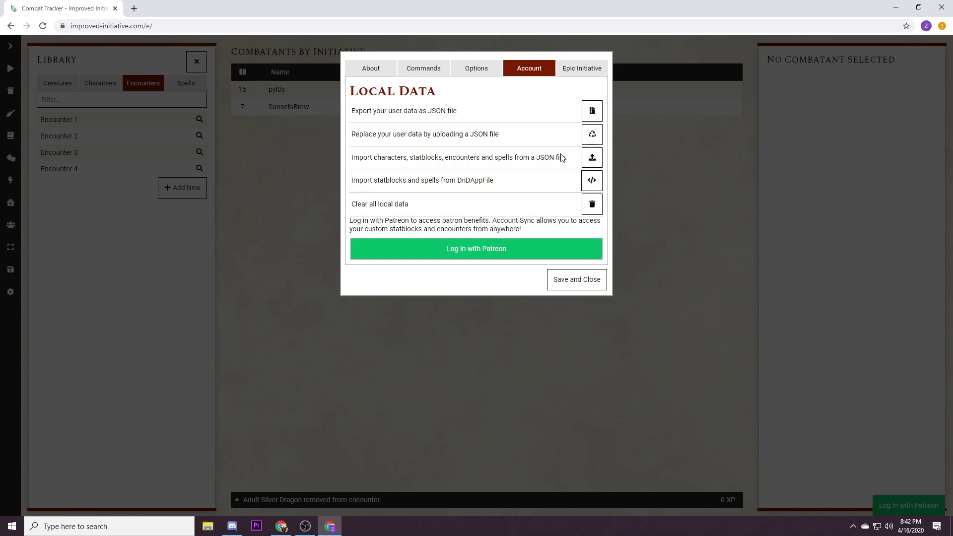